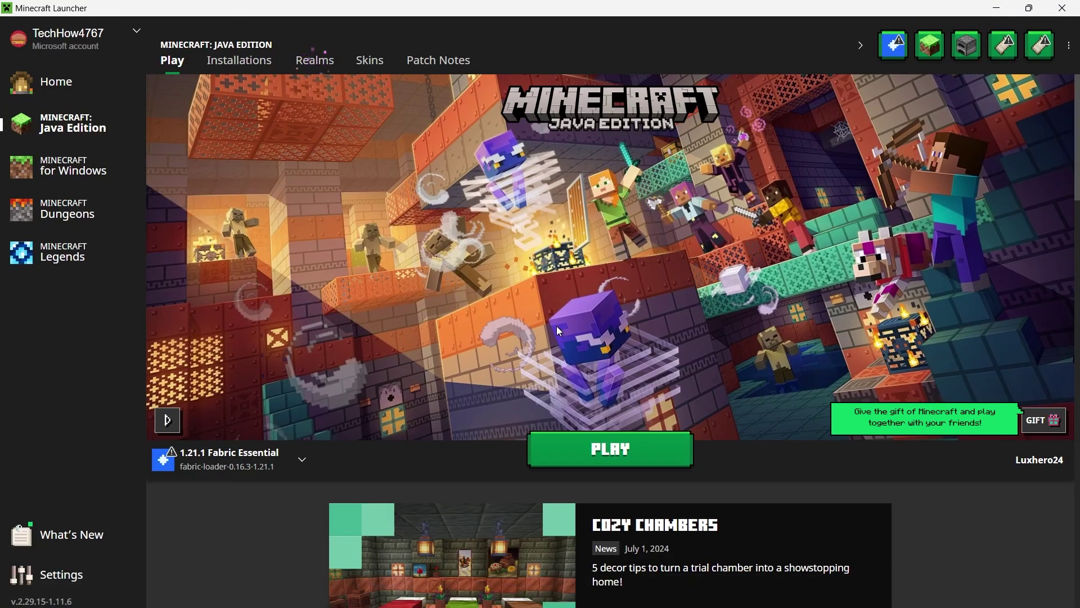
Close the Minecraft Launcher and open the CurseForge app's download page on the CurseForge website
{"action": "left_click", "coordinate": [1062, 7]}
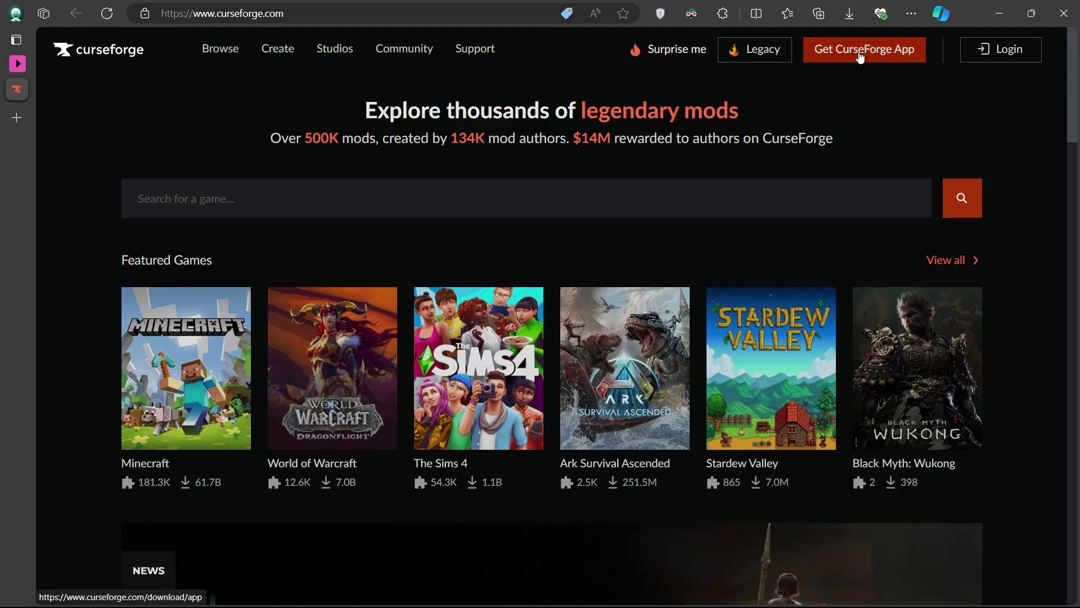
{"action": "left_click", "coordinate": [861, 57]}
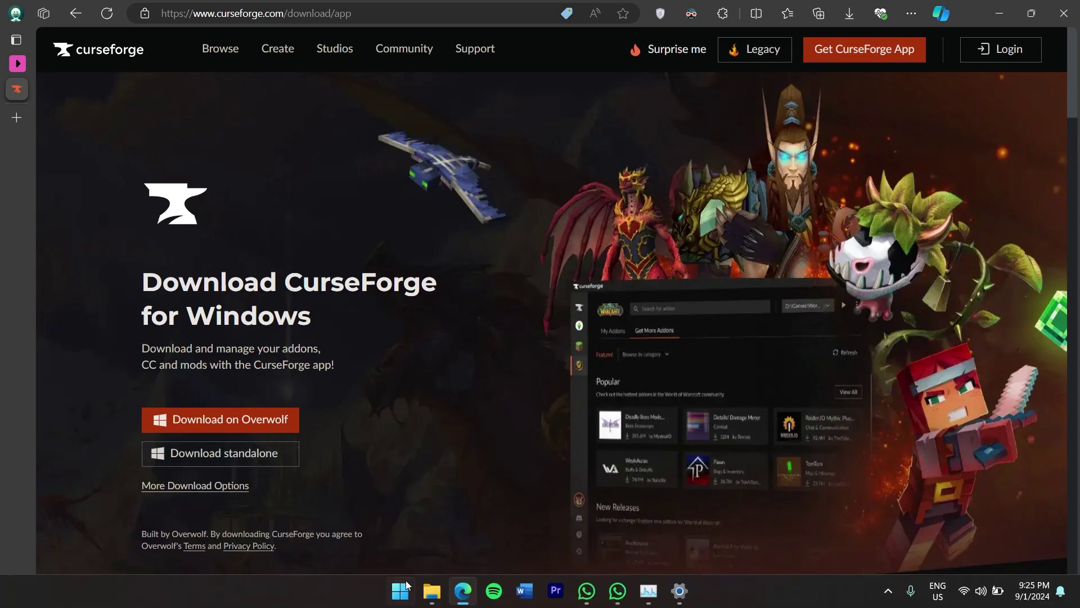
Run the CurseForge Windows installer from the Downloads folder
{"action": "left_click", "coordinate": [431, 598]}
{"action": "left_click", "coordinate": [330, 213]}
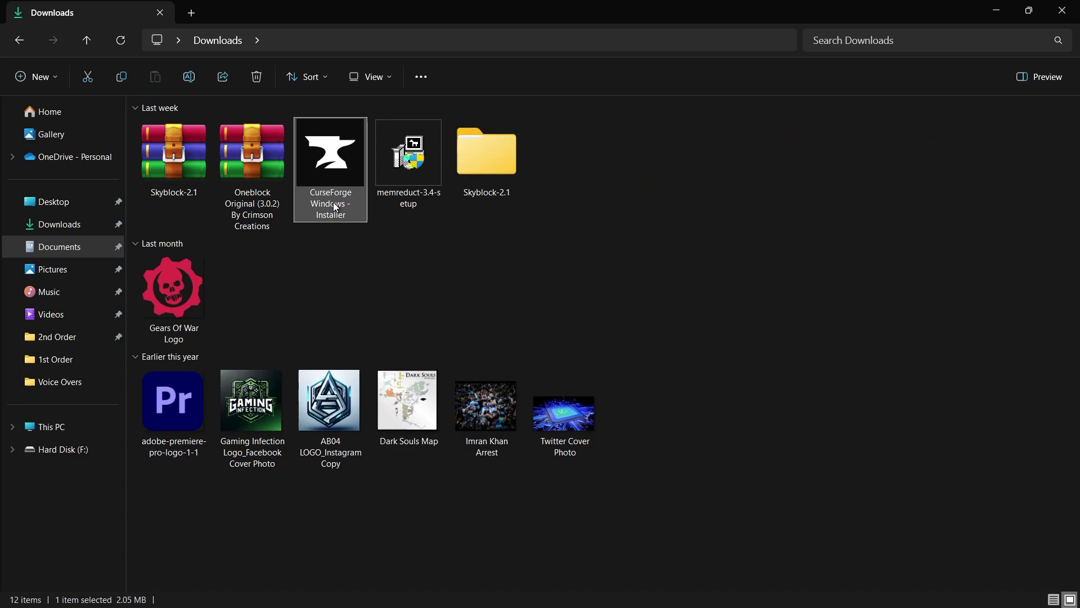
{"action": "left_click", "coordinate": [339, 280]}
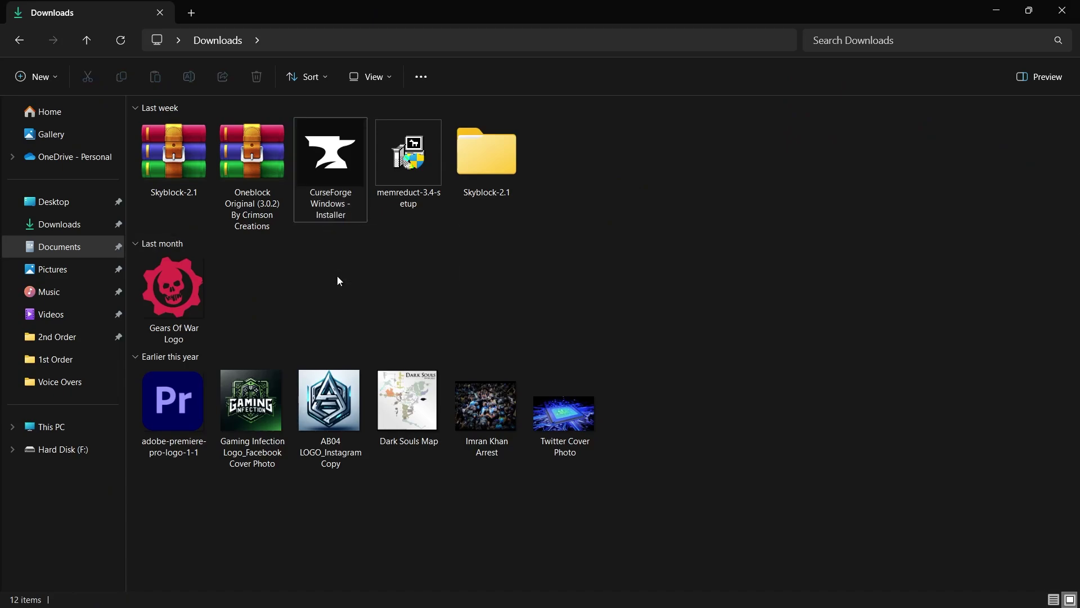
{"action": "double_click", "coordinate": [313, 165]}
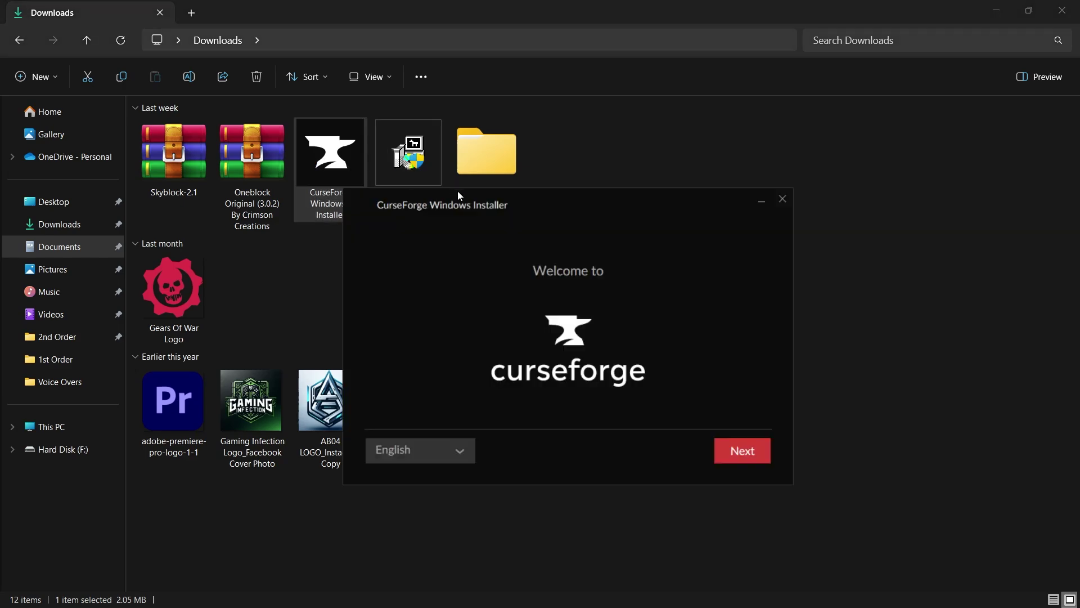
Proceed to the installation folder page with English as the language, accept the terms, and exit the installer without installing
{"action": "left_click_drag", "start_coordinate": [554, 208], "coordinate": [516, 162]}
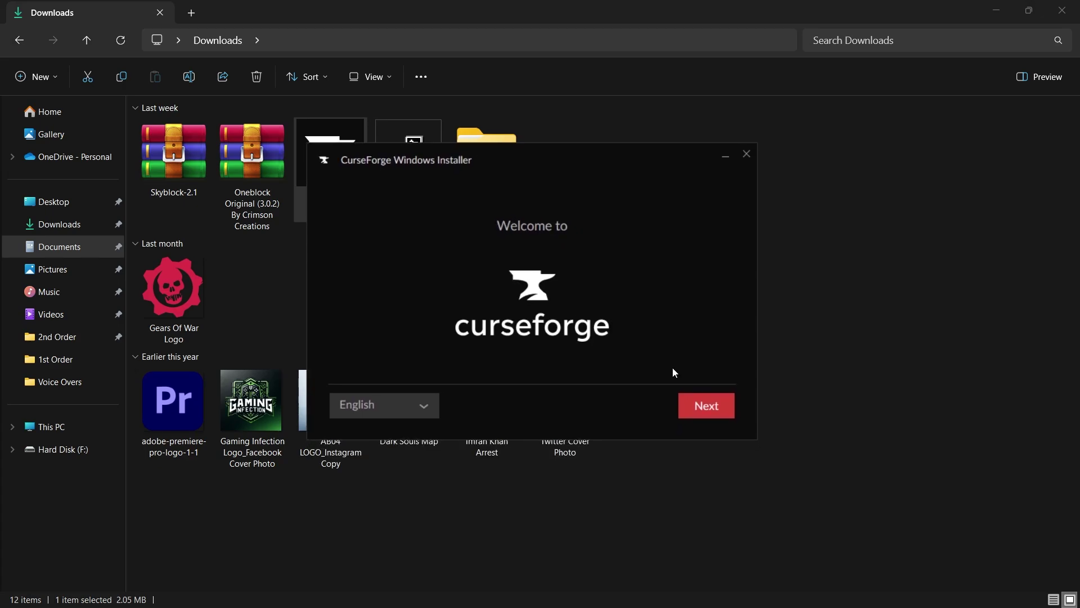
{"action": "left_click", "coordinate": [697, 407]}
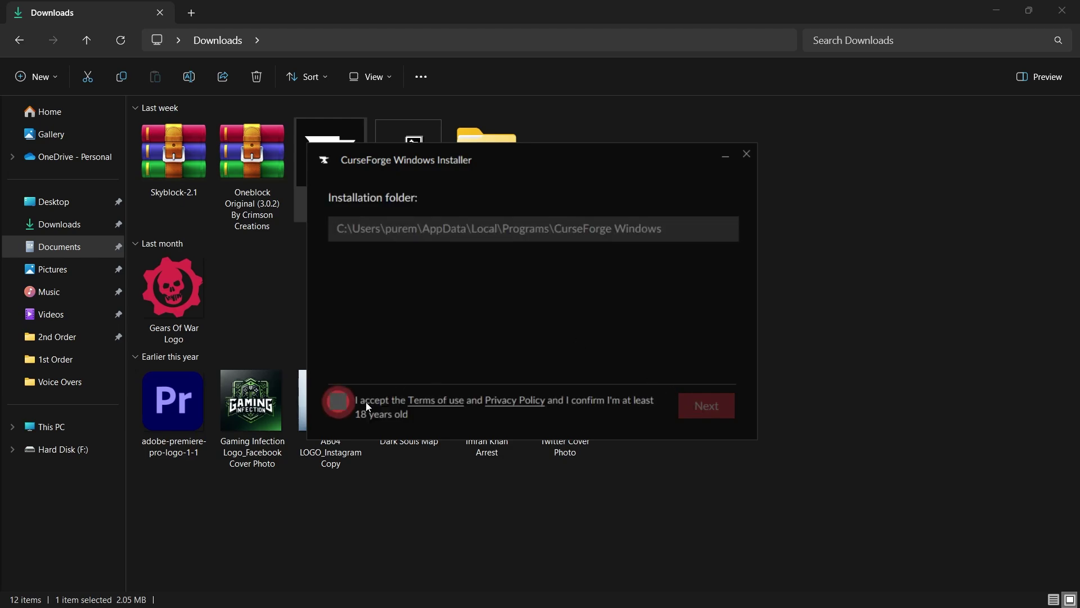
{"action": "left_click", "coordinate": [338, 402]}
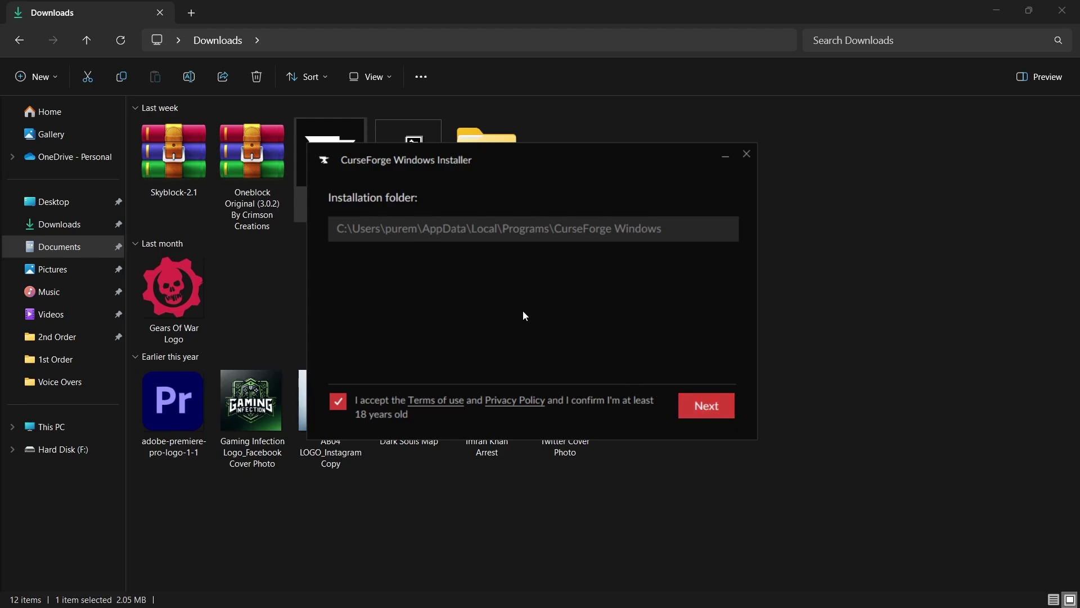
{"action": "left_click", "coordinate": [747, 160]}
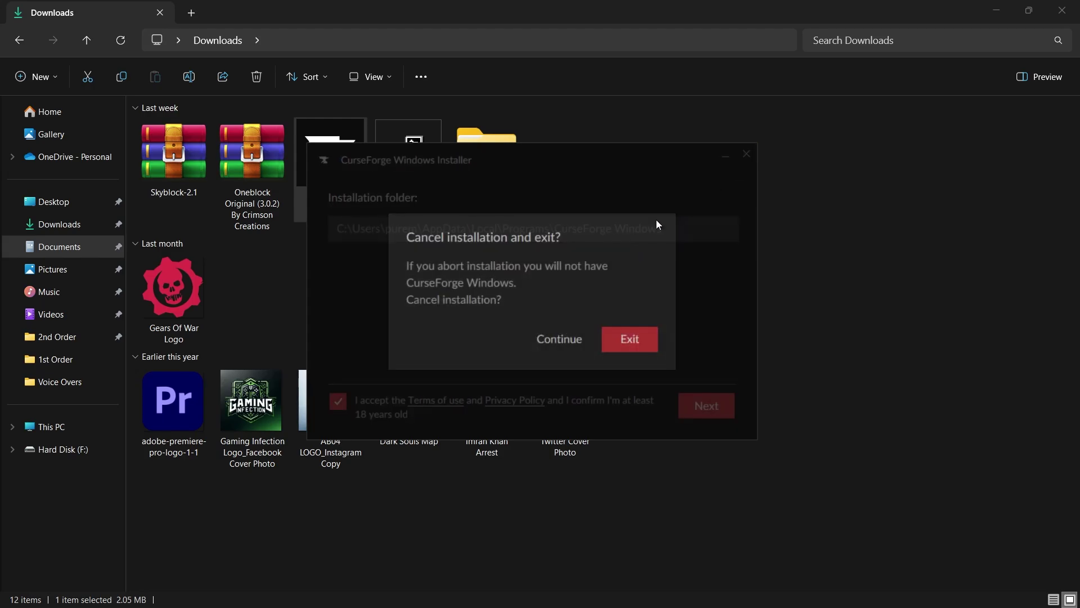
{"action": "left_click", "coordinate": [629, 340]}
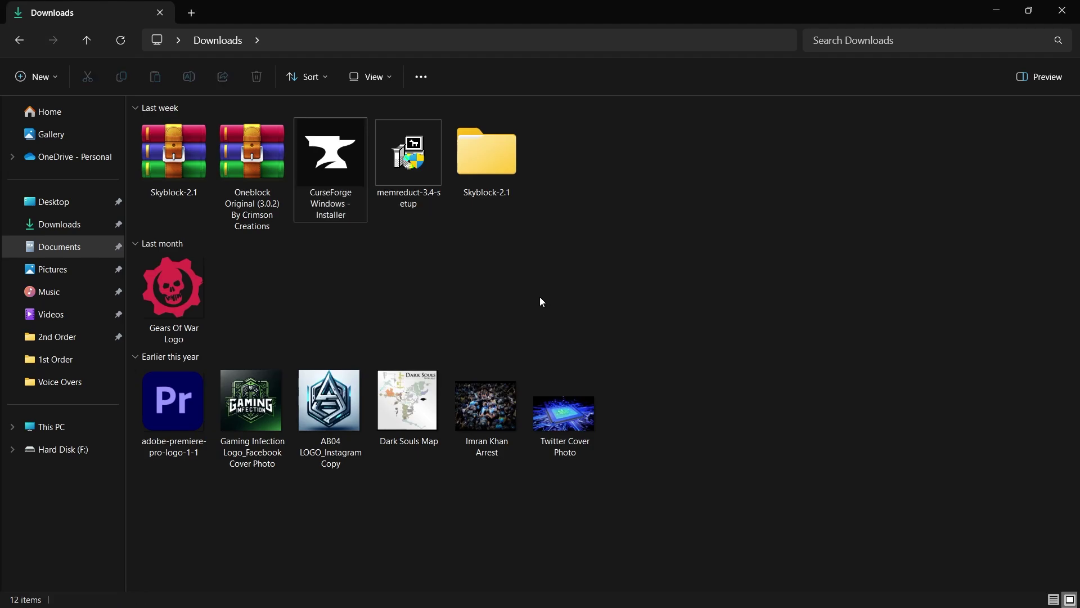
Search Windows for the installed CurseForge app and launch it
{"action": "key", "text": "super"}
{"action": "type", "text": "crus"}
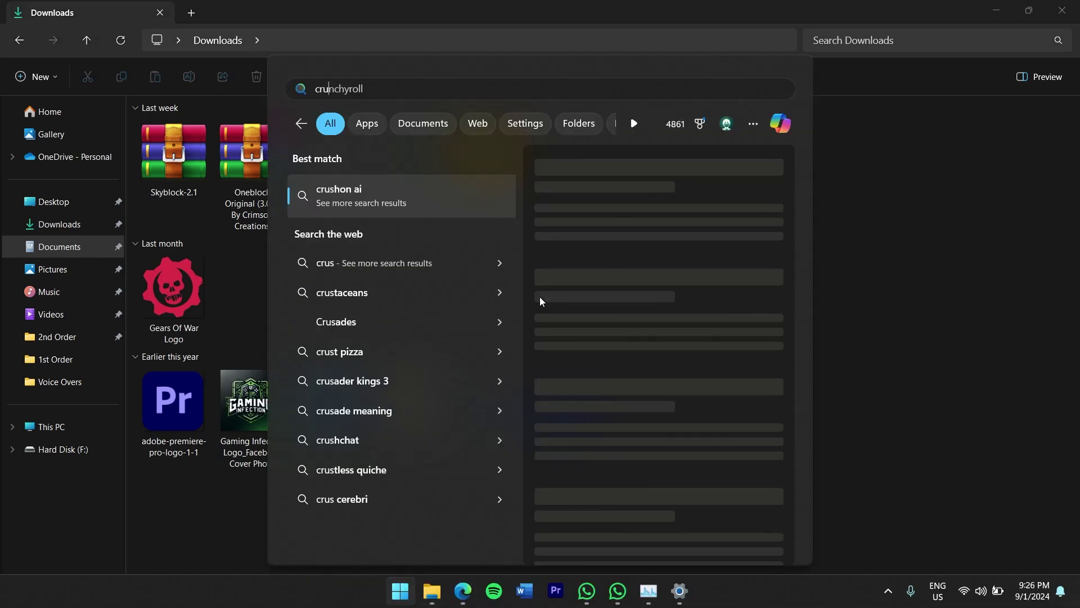
{"action": "key", "text": "BackSpace"}
{"action": "key", "text": "BackSpace"}
{"action": "key", "text": "BackSpace"}
{"action": "key", "text": "BackSpace"}
{"action": "type", "text": "curseForge"}
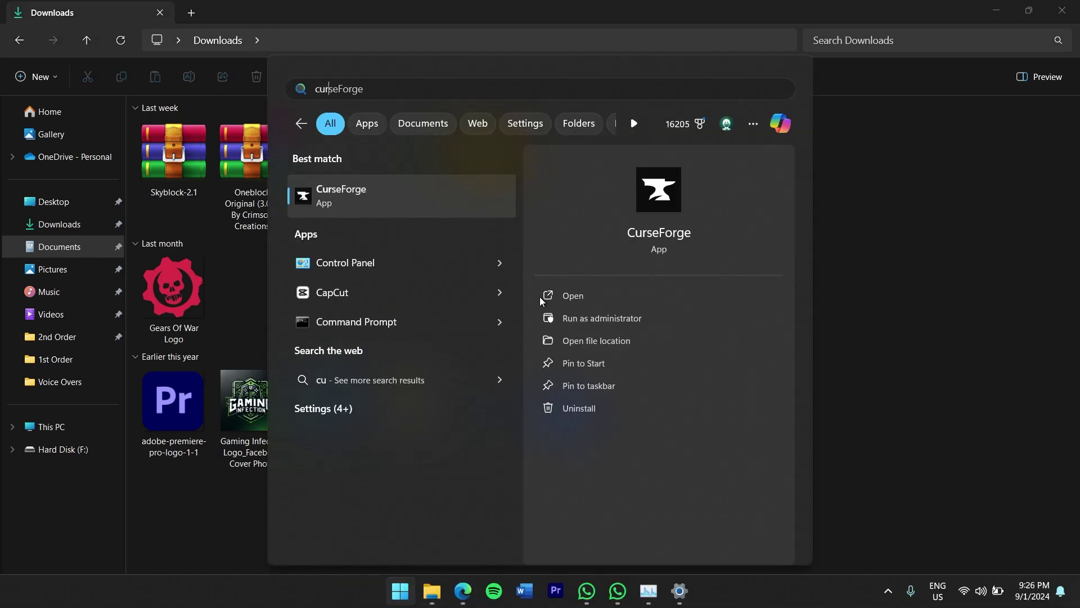
{"action": "key", "text": "Return"}
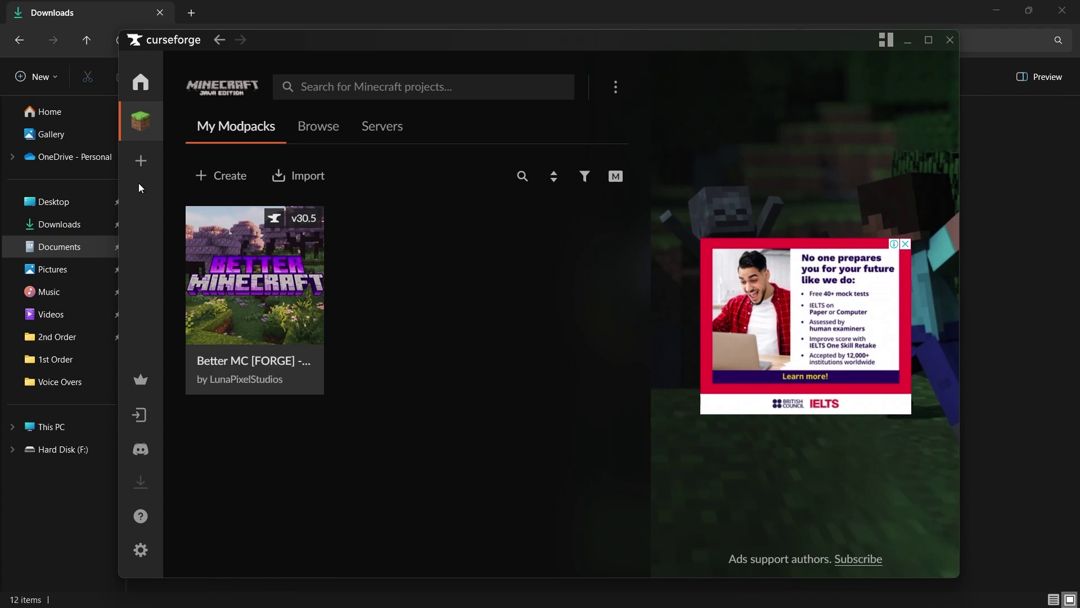
Search the Minecraft modpacks for "rlcraft" and install the original RLCraft modpack
{"action": "left_click", "coordinate": [306, 131]}
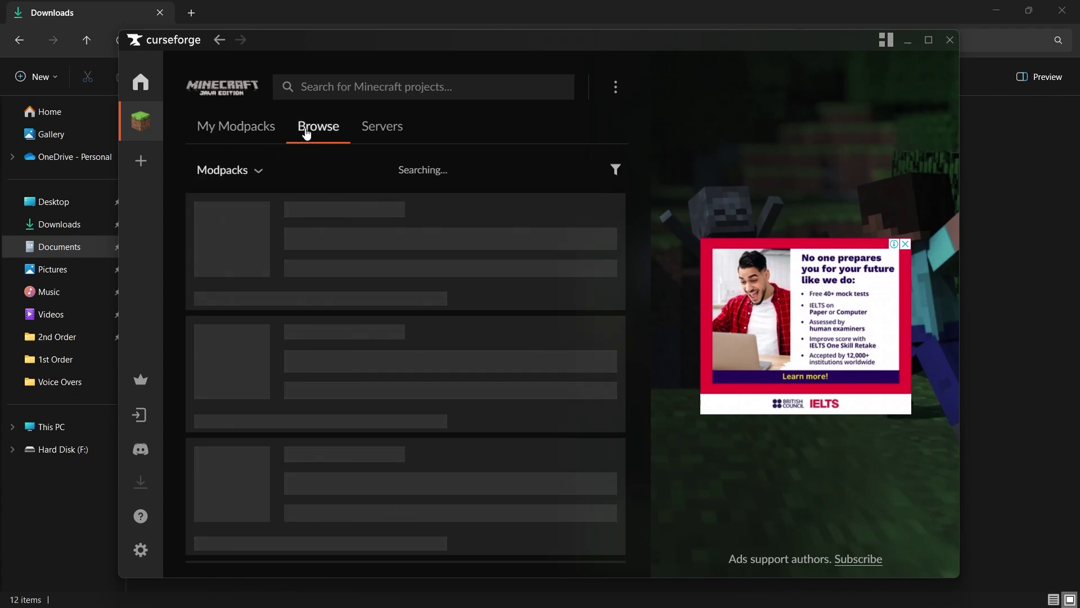
{"action": "left_click", "coordinate": [374, 86]}
{"action": "type", "text": "rlcraft"}
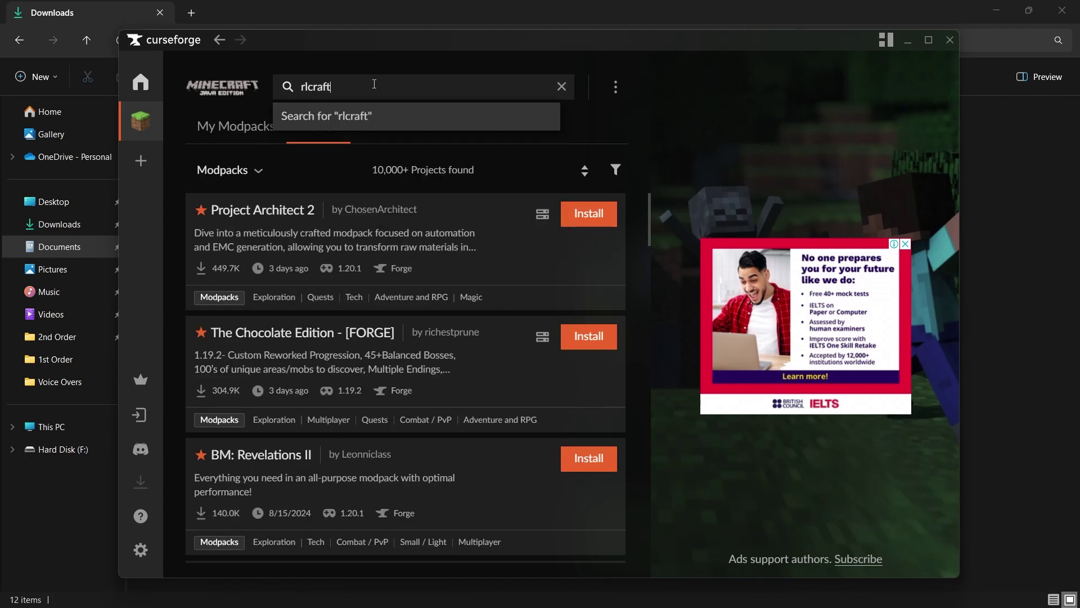
{"action": "key", "text": "Return"}
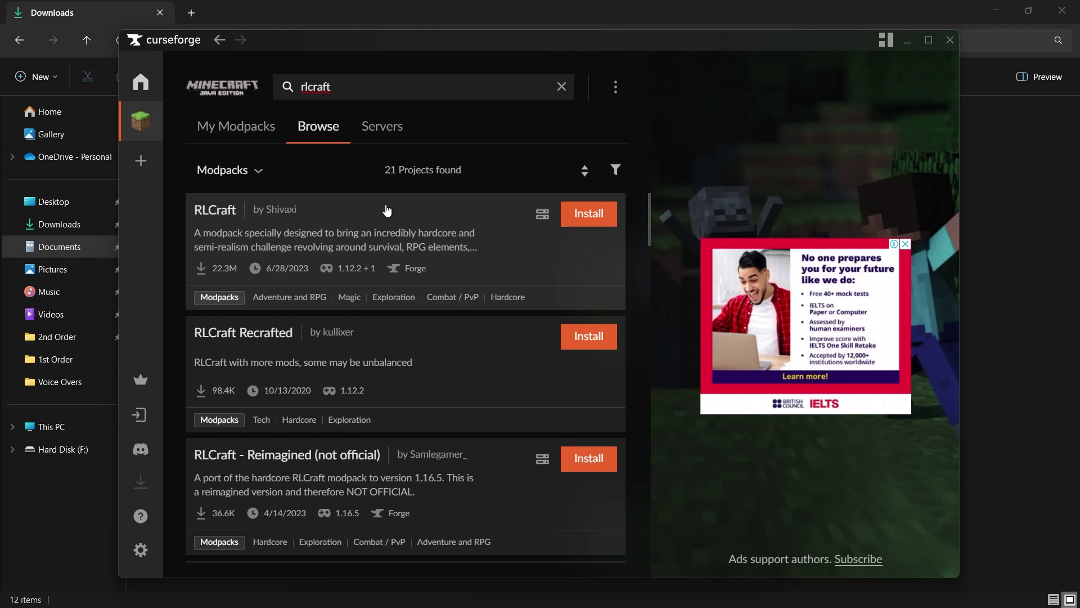
{"action": "left_click", "coordinate": [588, 219]}
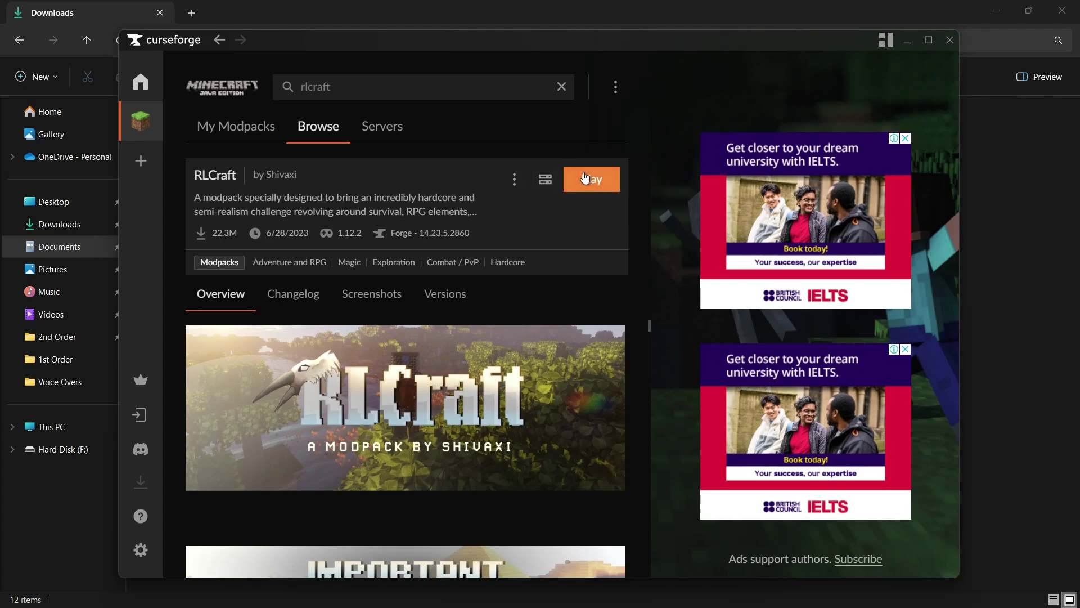
Launch the modpack through the Minecraft Launcher with the RLCraft installation, accepting the modified-installation risks and turning off further warnings for it
{"action": "left_click", "coordinate": [588, 201]}
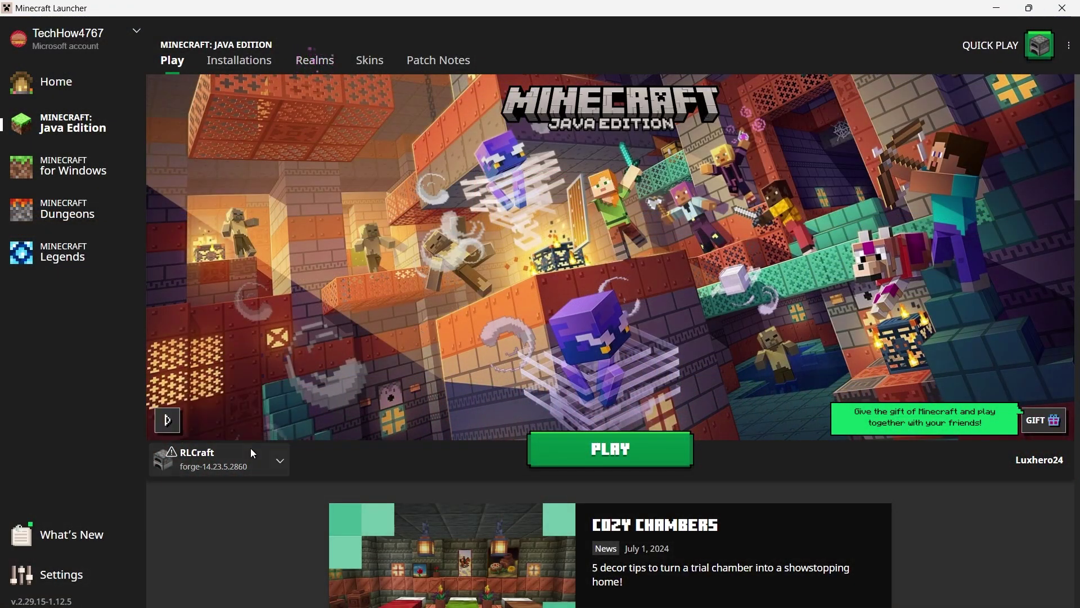
{"action": "left_click", "coordinate": [251, 448]}
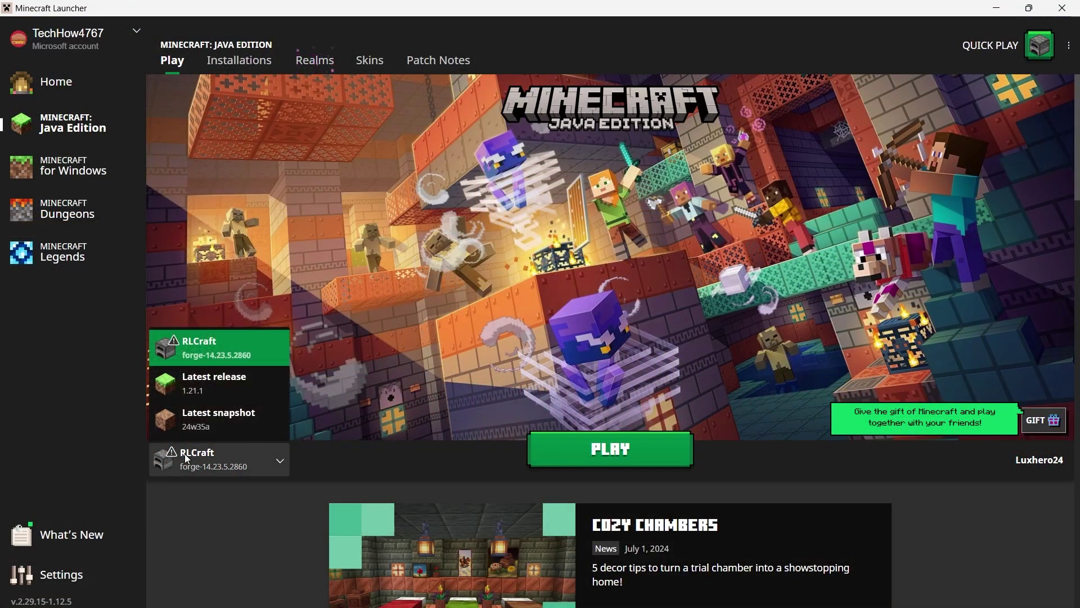
{"action": "left_click", "coordinate": [195, 349]}
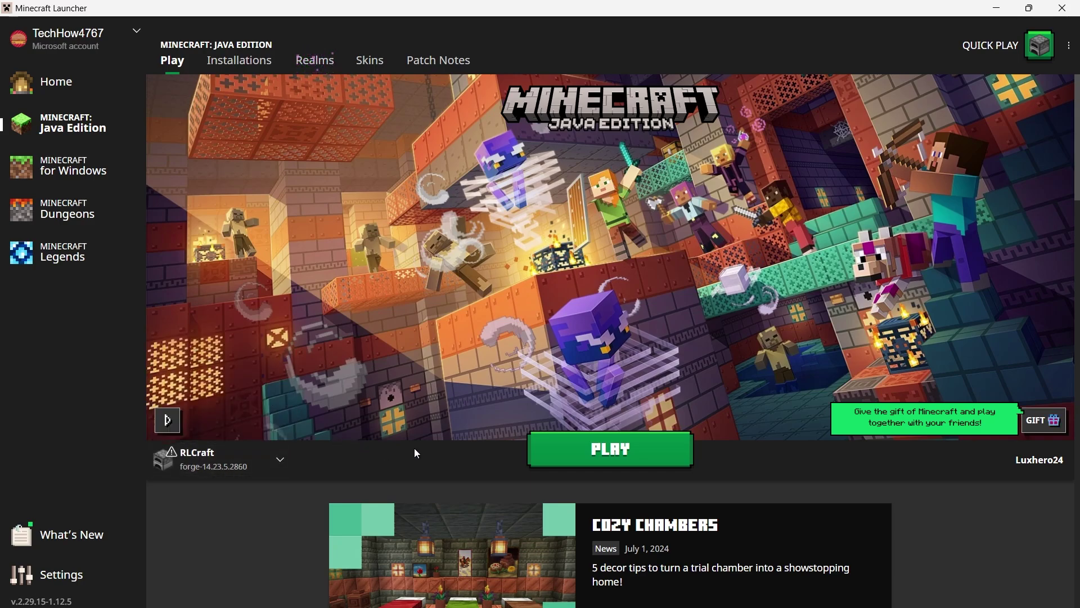
{"action": "left_click", "coordinate": [607, 466]}
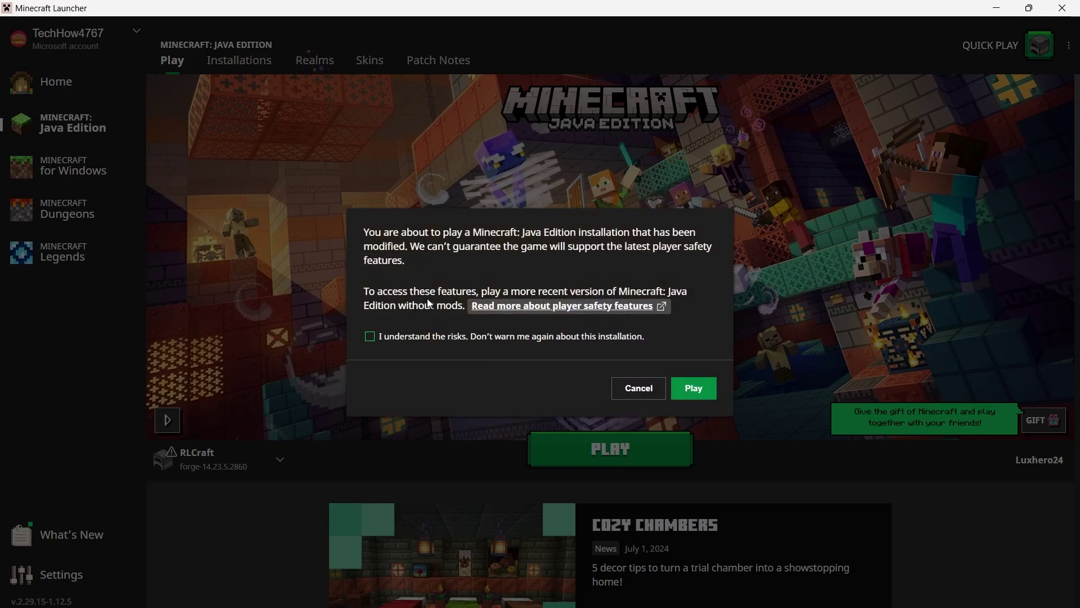
{"action": "left_click", "coordinate": [486, 340]}
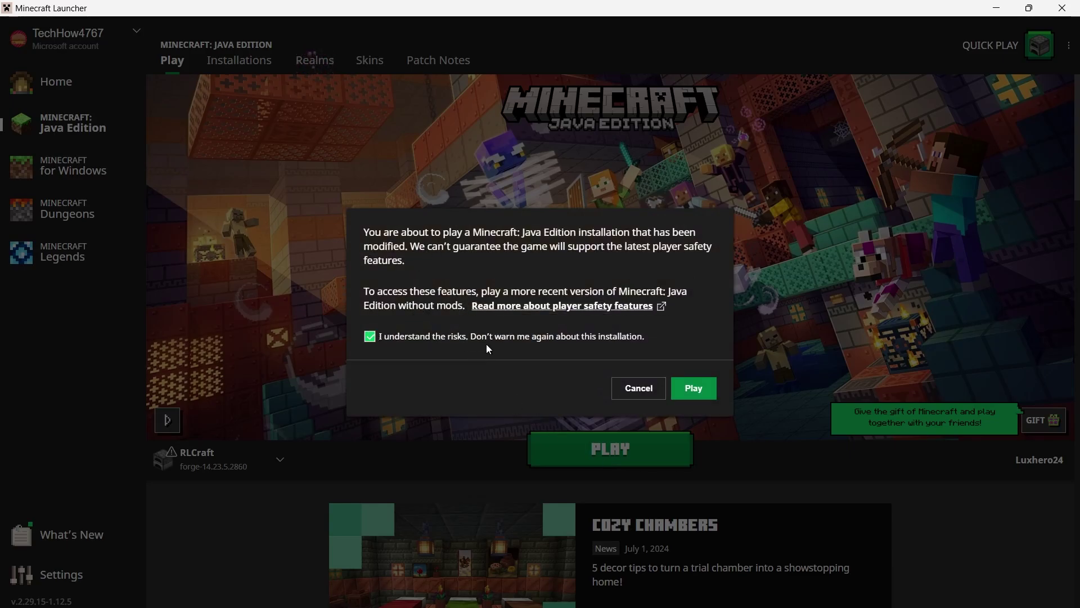
{"action": "left_click", "coordinate": [692, 387]}
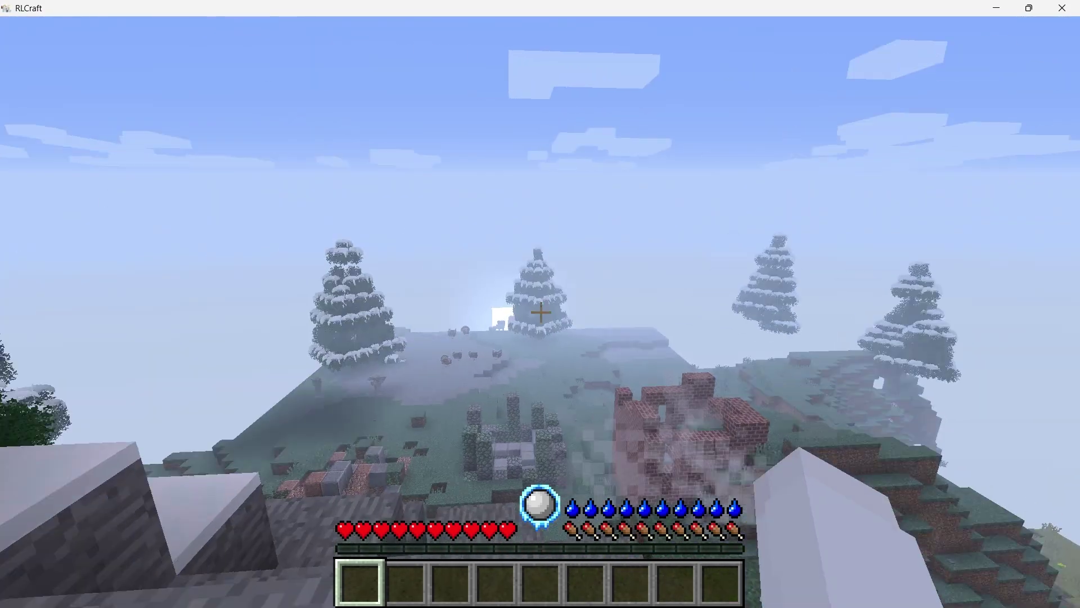
{"action": "key", "text": "w"}
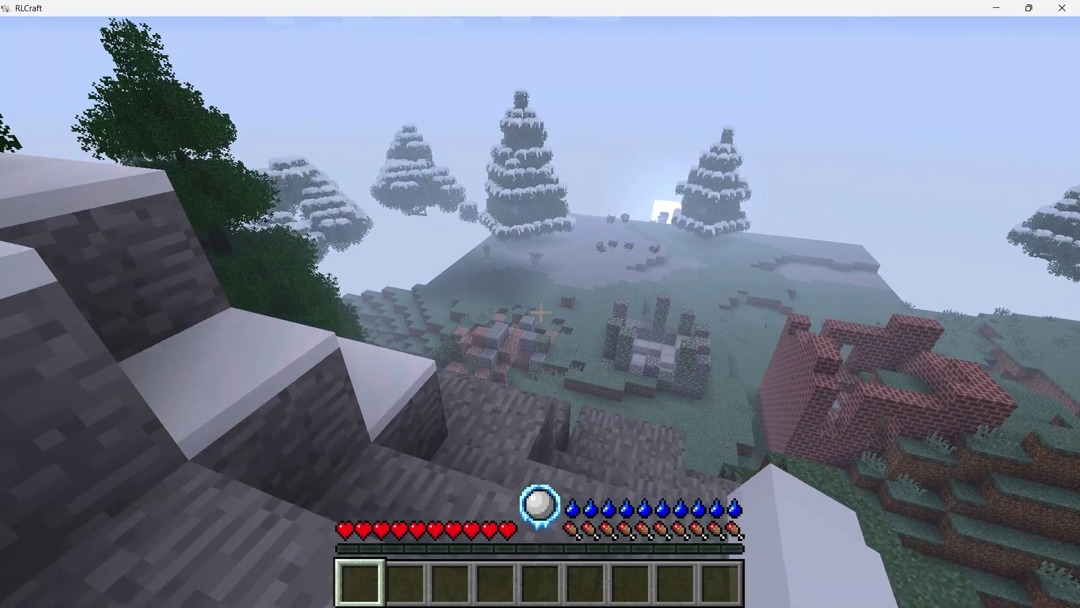
{"action": "key", "text": "s"}
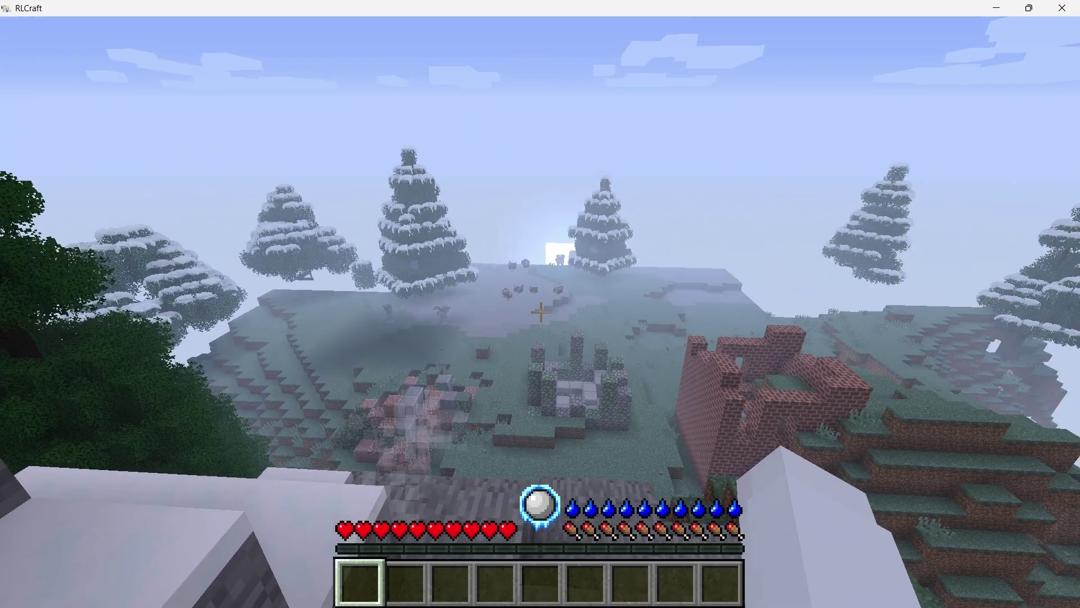